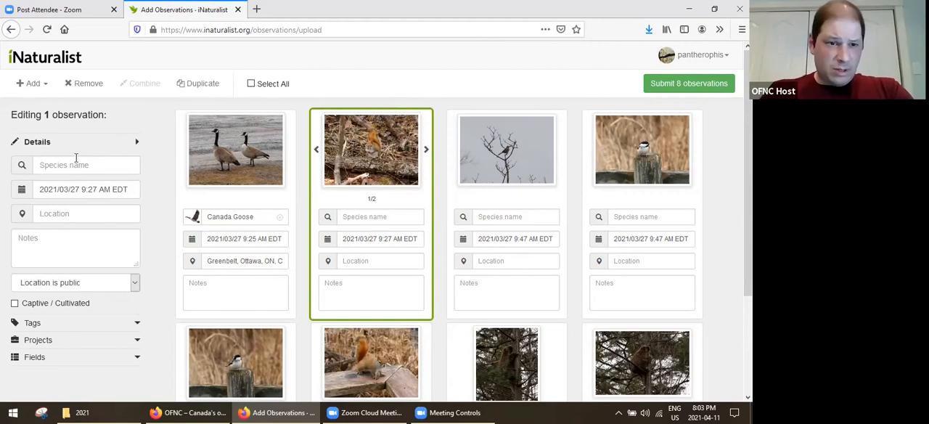
Identify the 9:27 AM squirrel observation as American Red Squirrel and mark its Greenbelt location near the parking area with 10 m accuracy.
{"action": "left_click", "coordinate": [75, 164]}
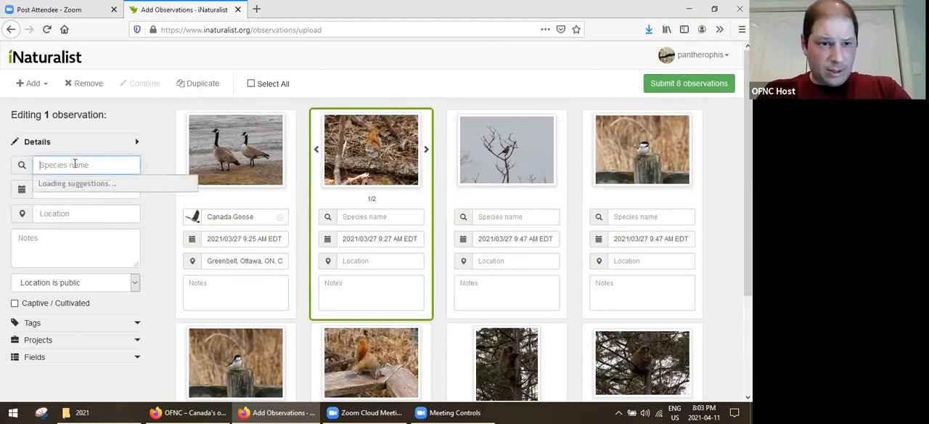
{"action": "type", "text": "red sq"}
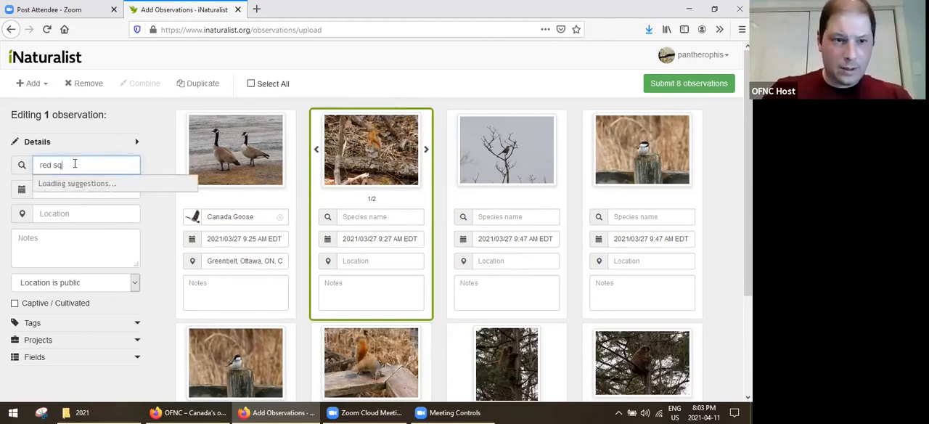
{"action": "type", "text": "uirrel"}
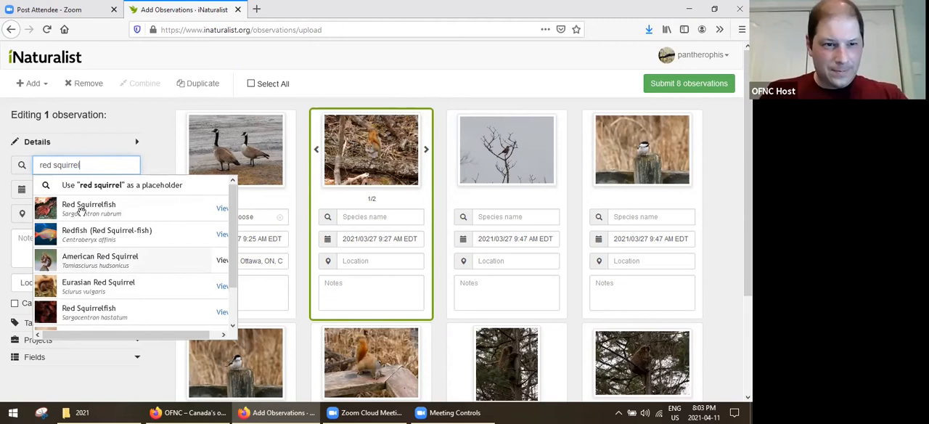
{"action": "key", "text": "Return"}
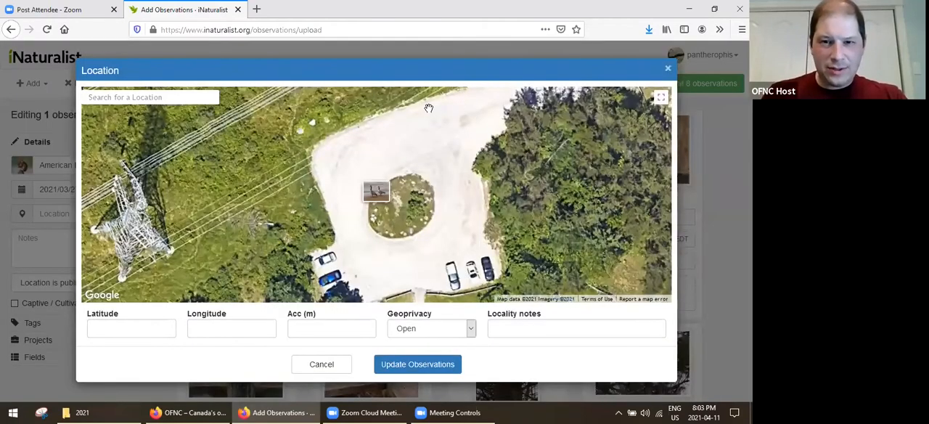
{"action": "left_click_drag", "start_coordinate": [442, 200], "coordinate": [429, 108]}
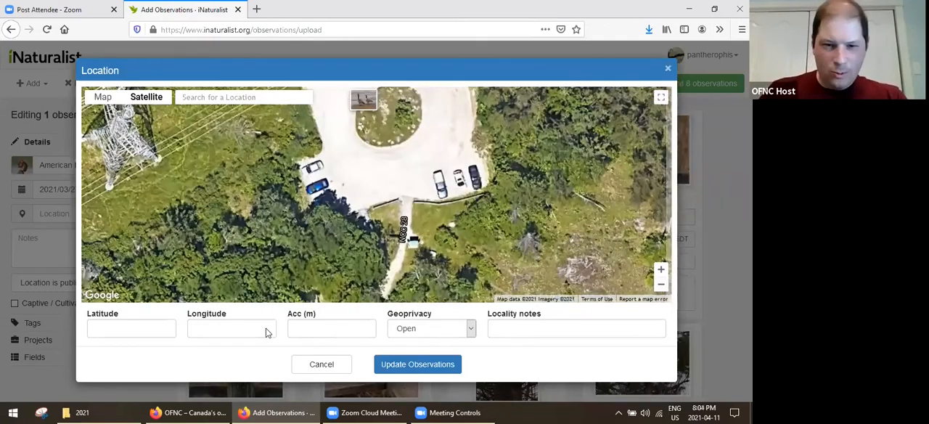
{"action": "type", "text": "10"}
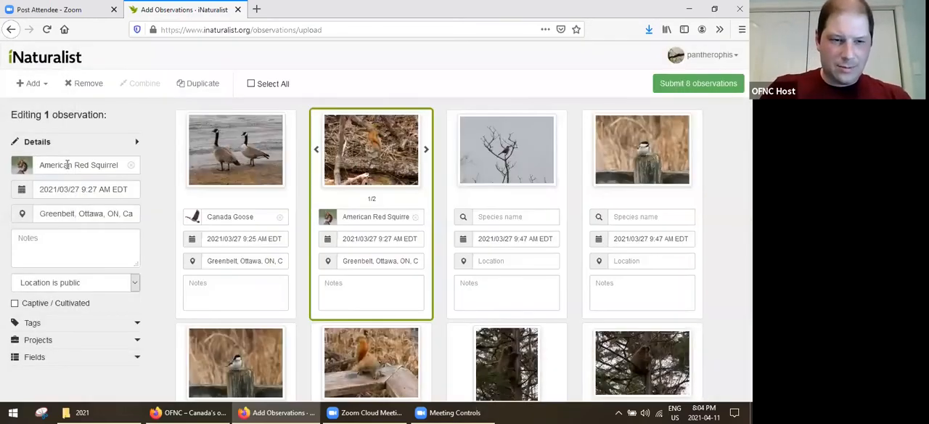
Identify the observation of the bird in the bare tree as Song Sparrow and mark its location in the Greenbelt, Ottawa.
{"action": "left_click", "coordinate": [67, 164]}
{"action": "type", "text": "song sp"}
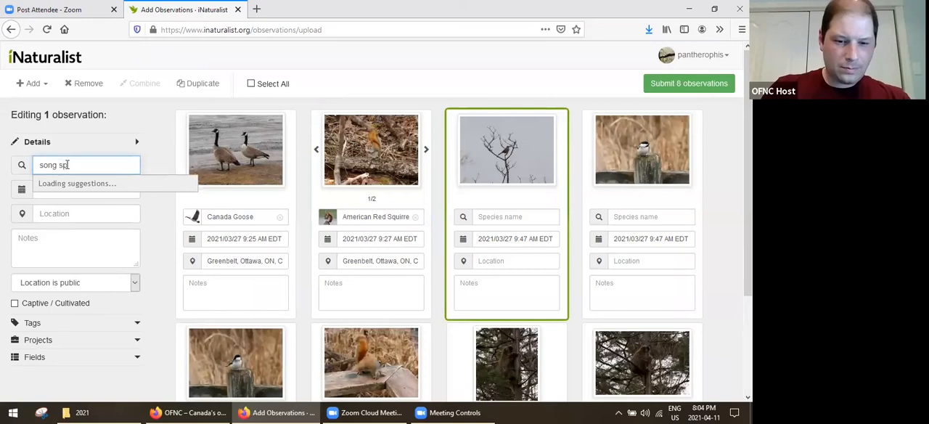
{"action": "type", "text": "r"}
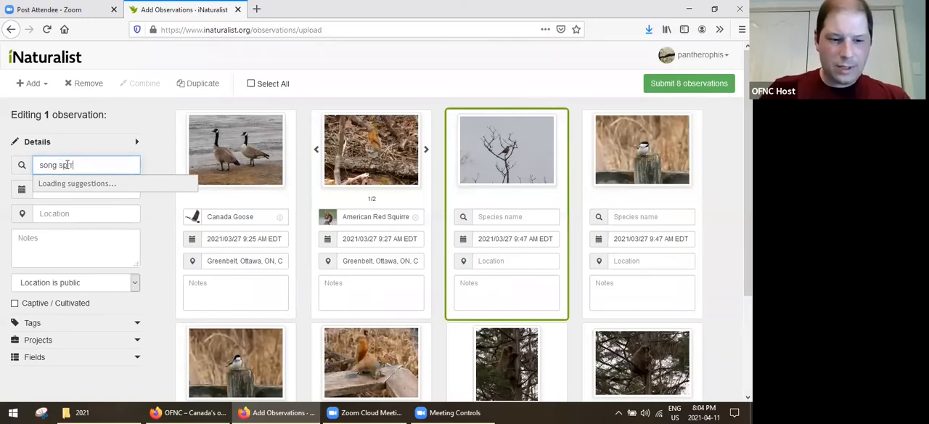
{"action": "type", "text": "ar"}
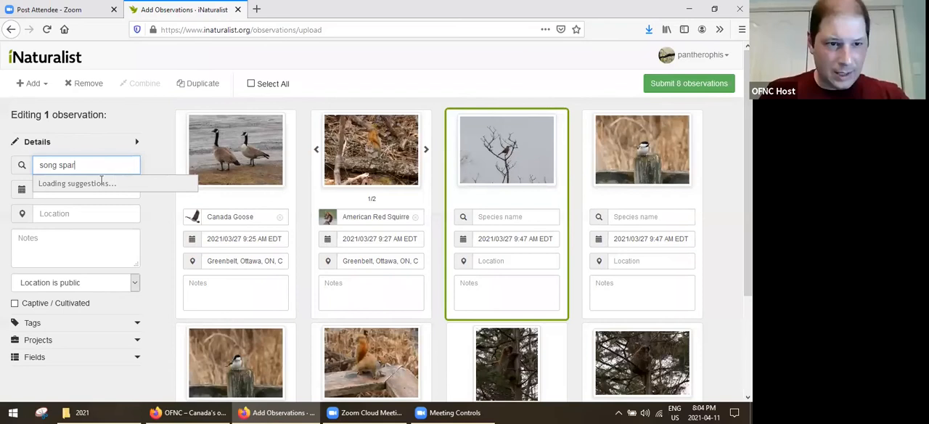
{"action": "type", "text": "r"}
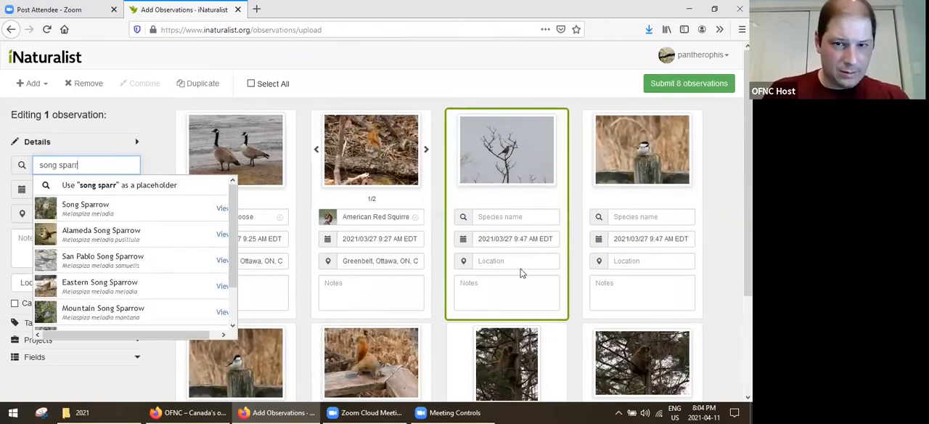
{"action": "key", "text": "Down"}
{"action": "key", "text": "Return"}
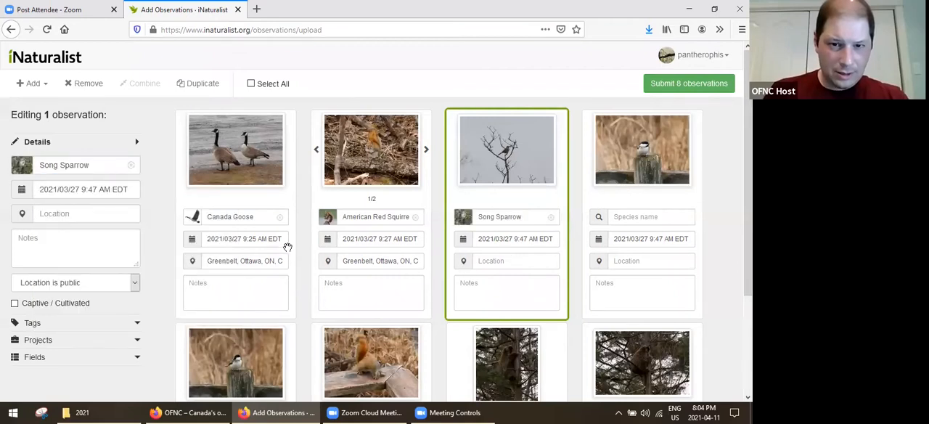
{"action": "left_click", "coordinate": [515, 262]}
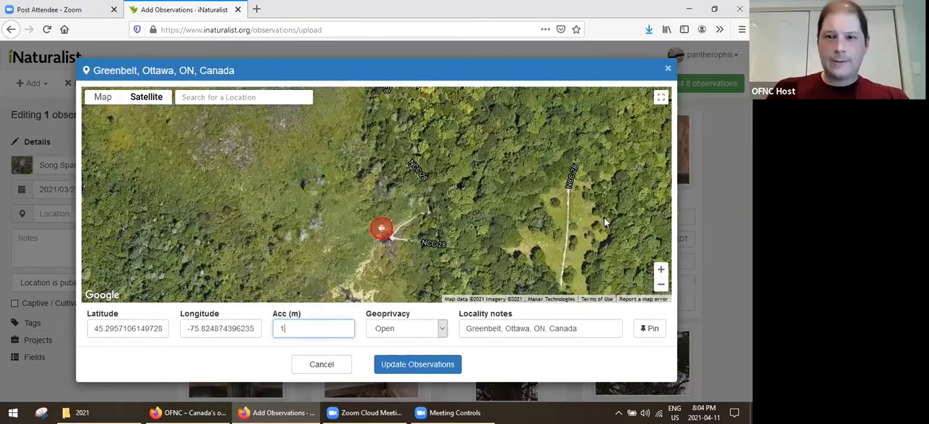
{"action": "key", "text": "Return"}
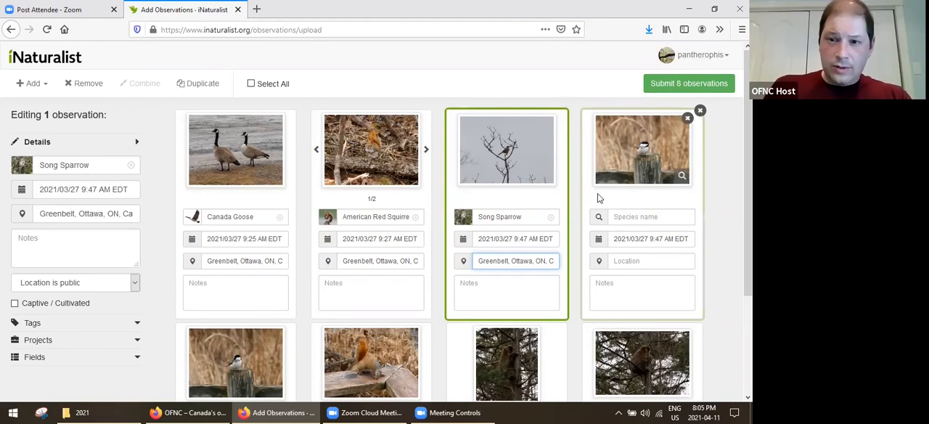
Identify the first bird-on-post observation as Black-capped Chickadee and mark its Greenbelt location near the Song Sparrow point with 10 m accuracy.
{"action": "left_click", "coordinate": [600, 193]}
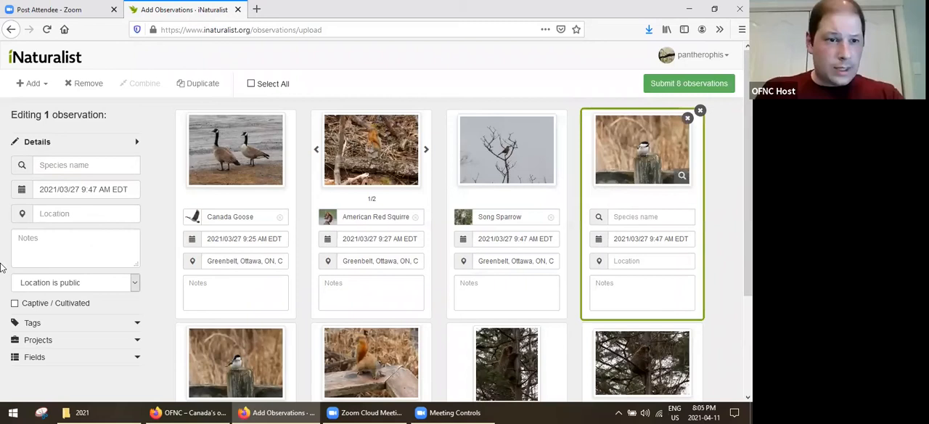
{"action": "left_click", "coordinate": [50, 166]}
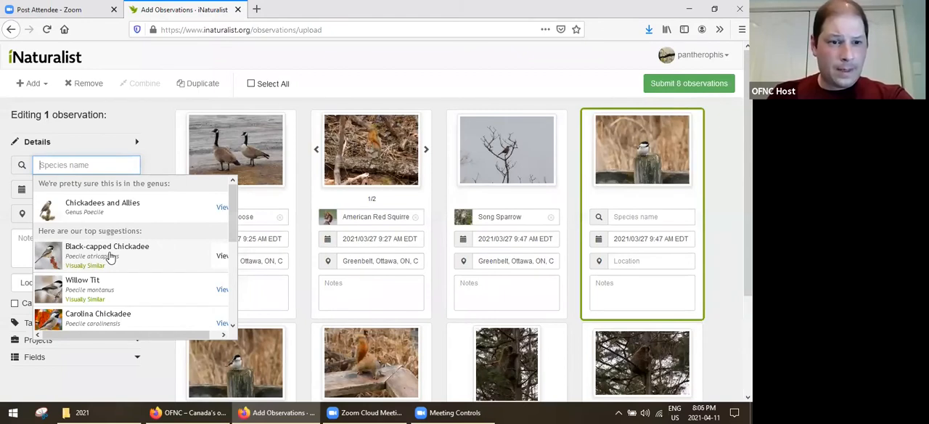
{"action": "left_click", "coordinate": [153, 273]}
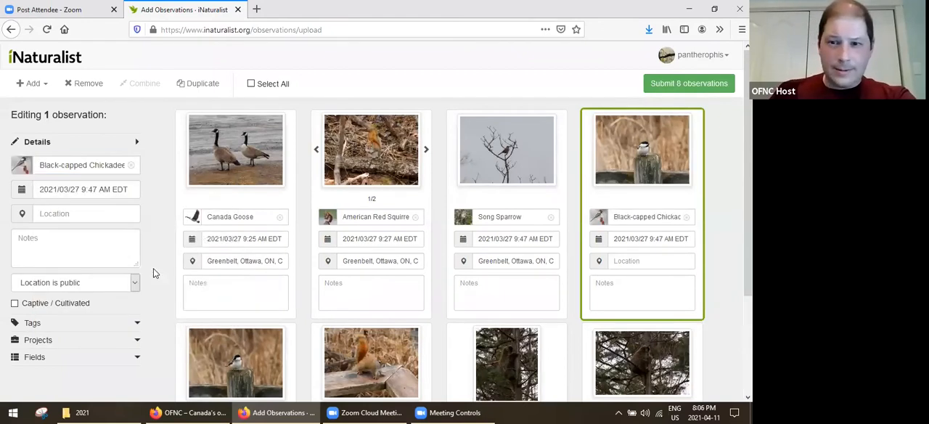
{"action": "left_click", "coordinate": [73, 217]}
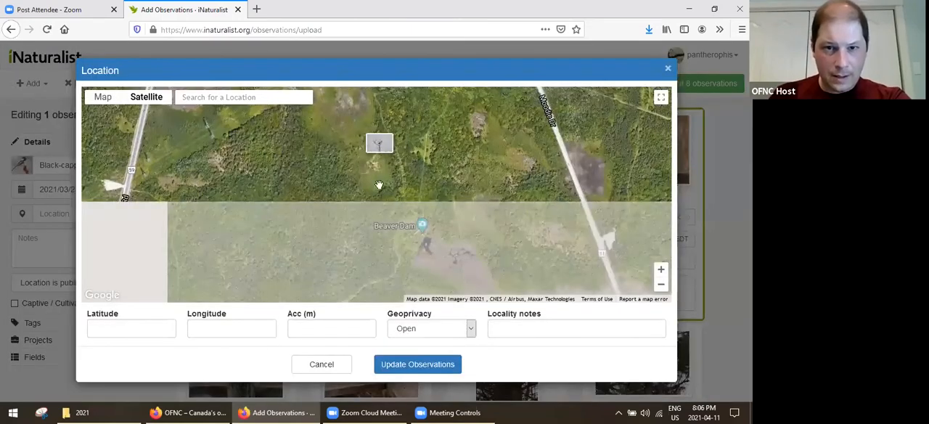
{"action": "left_click_drag", "start_coordinate": [384, 258], "coordinate": [324, 211]}
{"action": "scroll", "coordinate": [357, 165], "scroll_direction": "up", "scroll_amount": 2}
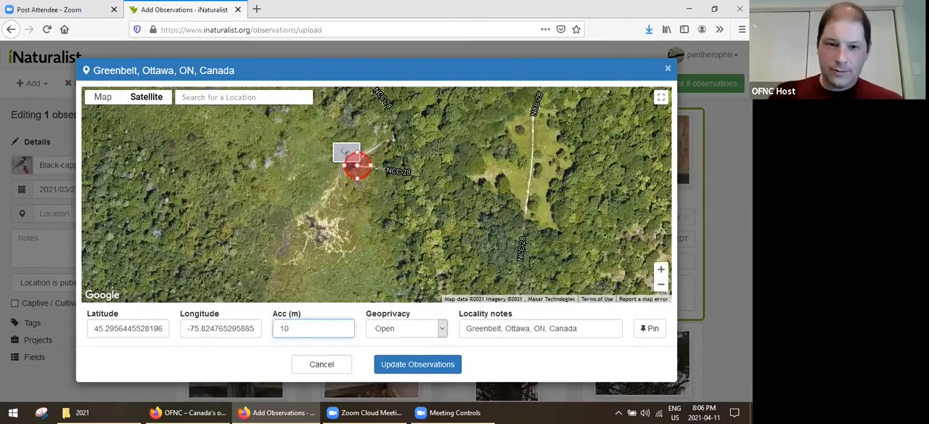
{"action": "key", "text": "Return"}
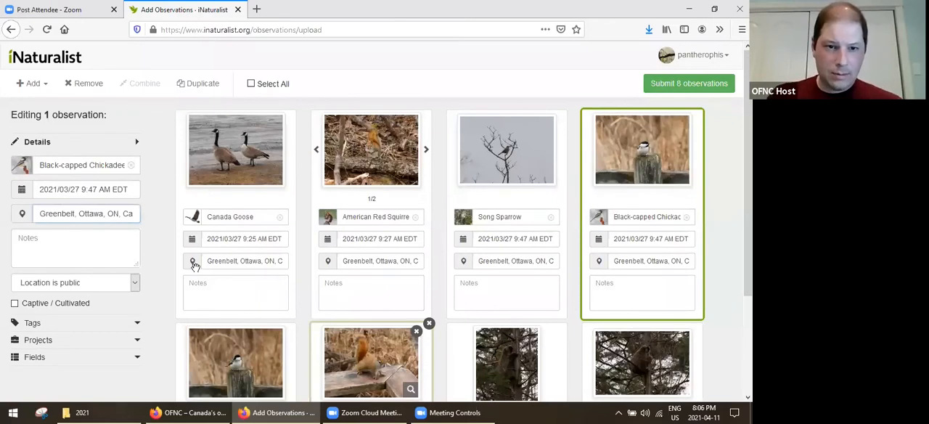
Check the second chickadee photo enlarged and combine it with the Black-capped Chickadee observation.
{"action": "scroll", "coordinate": [240, 291], "scroll_direction": "down", "scroll_amount": 3}
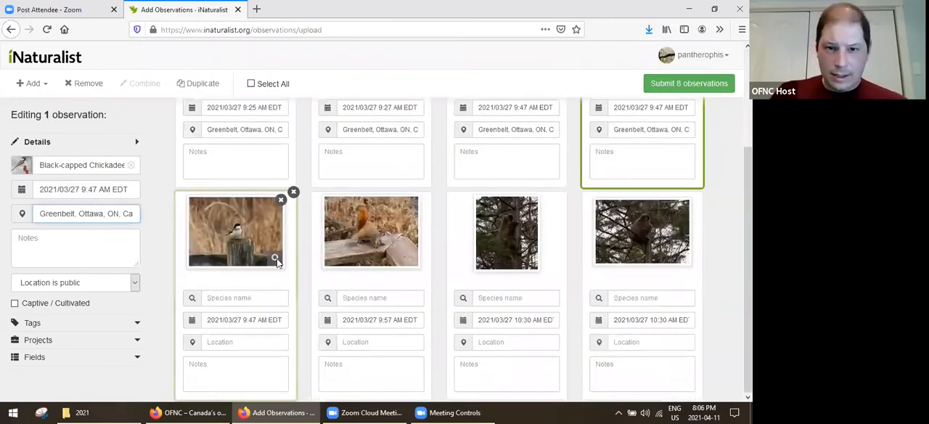
{"action": "left_click", "coordinate": [276, 259]}
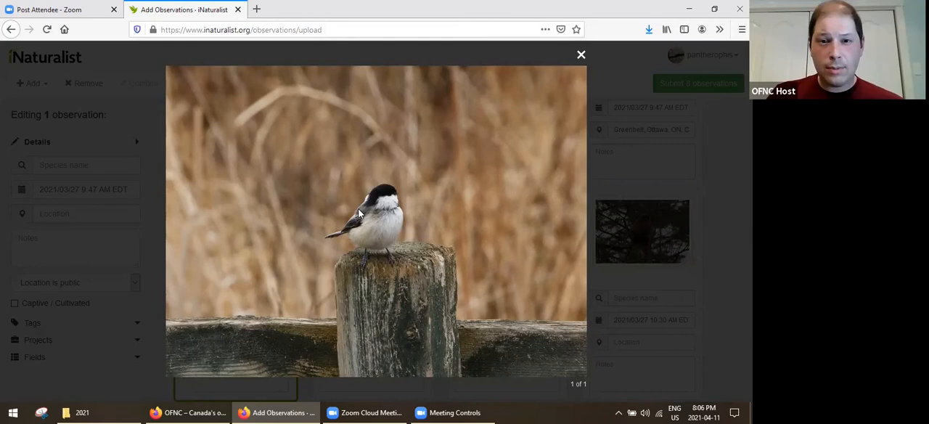
{"action": "left_click", "coordinate": [580, 55]}
{"action": "scroll", "coordinate": [615, 206], "scroll_direction": "up", "scroll_amount": 3}
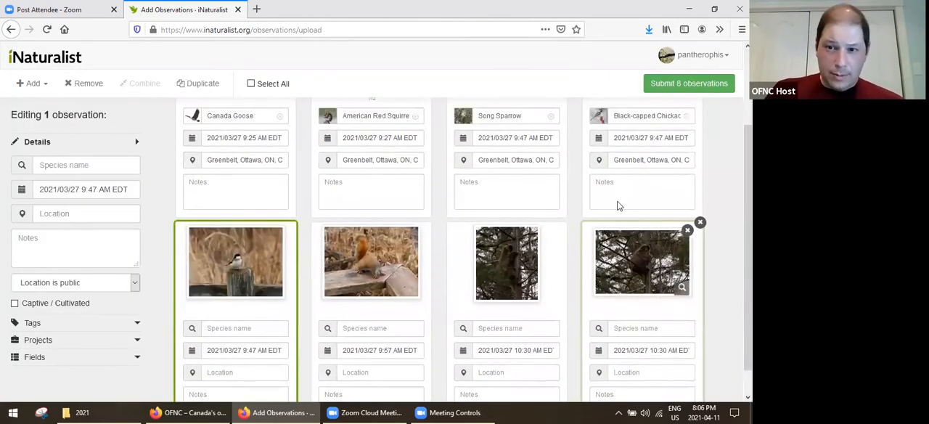
{"action": "scroll", "coordinate": [600, 177], "scroll_direction": "up", "scroll_amount": 1}
{"action": "left_click", "coordinate": [599, 179], "text": "ctrl"}
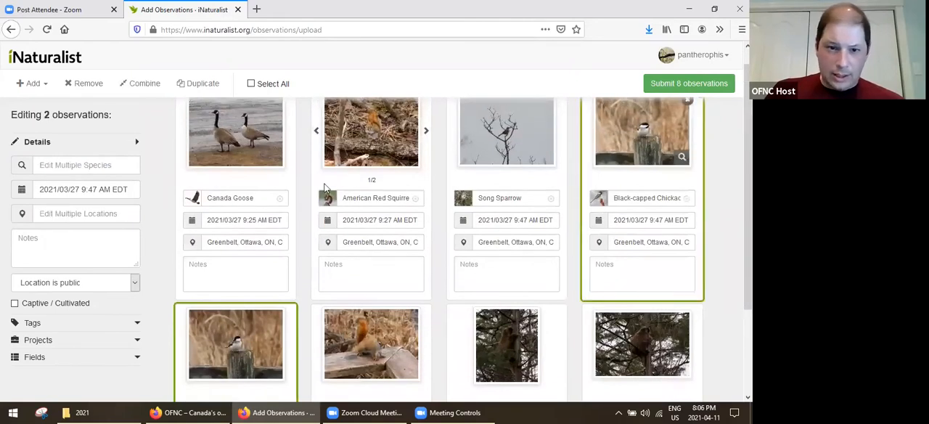
{"action": "left_click", "coordinate": [138, 84]}
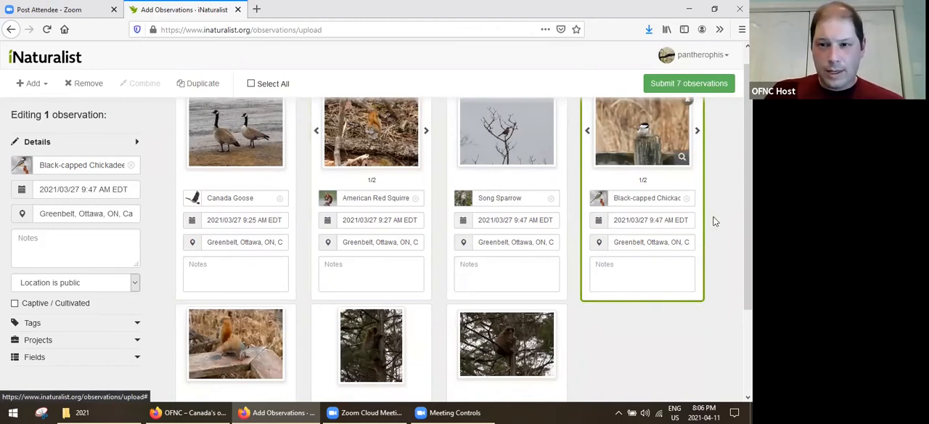
Identify the 9:57 AM squirrel observation as American Red Squirrel and mark its location beside Beaver Dam with 10 m accuracy.
{"action": "scroll", "coordinate": [659, 295], "scroll_direction": "down", "scroll_amount": 1}
{"action": "scroll", "coordinate": [659, 295], "scroll_direction": "down", "scroll_amount": 3}
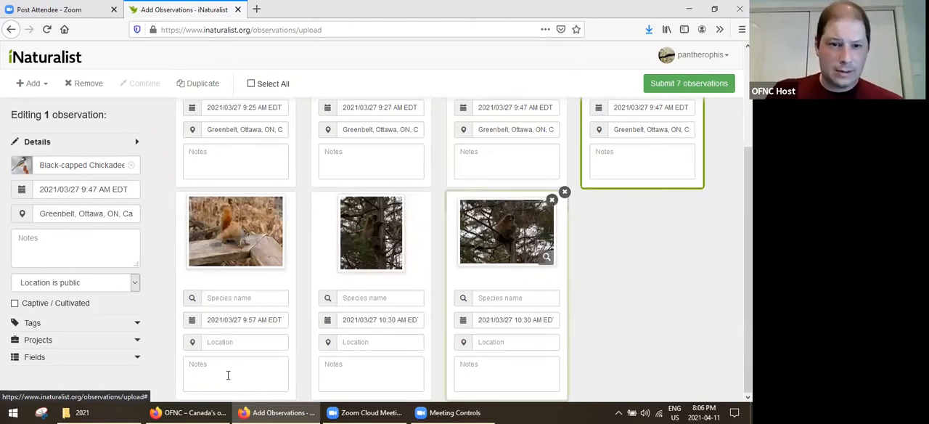
{"action": "left_click", "coordinate": [175, 282]}
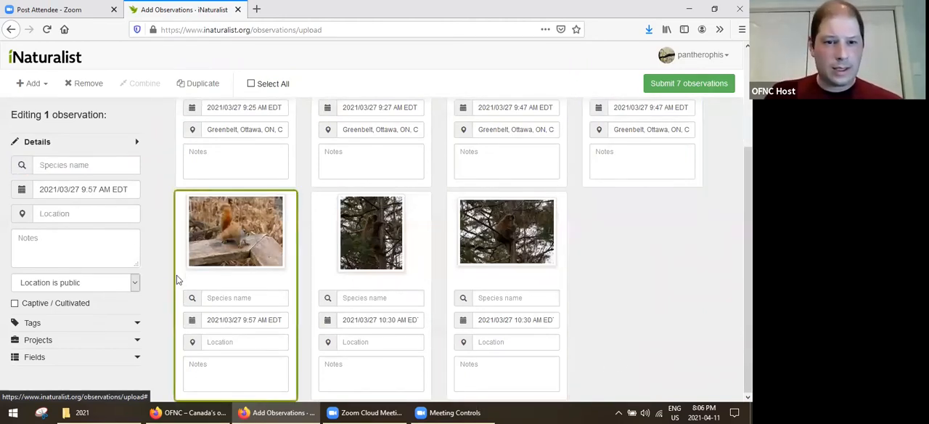
{"action": "left_click", "coordinate": [60, 163]}
{"action": "type", "text": "red squirrel"}
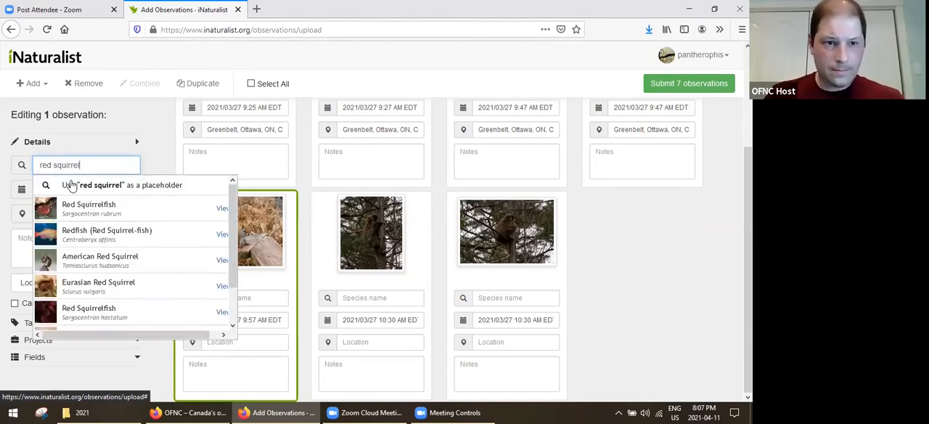
{"action": "left_click", "coordinate": [91, 260]}
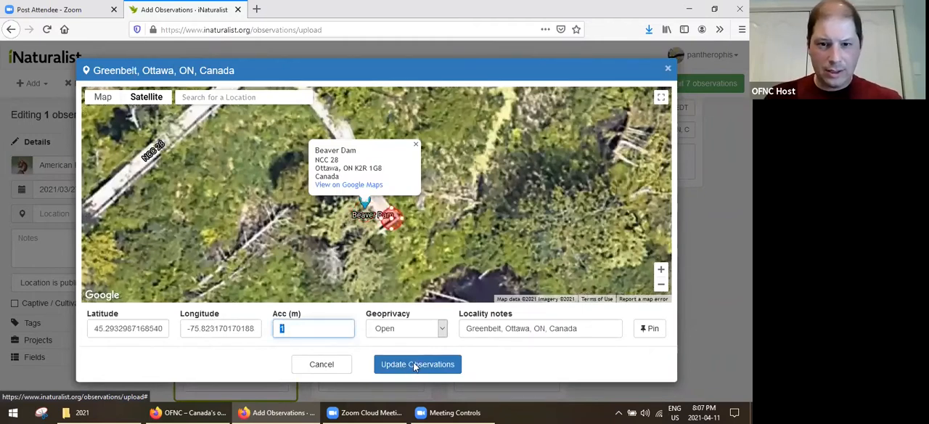
{"action": "type", "text": "10"}
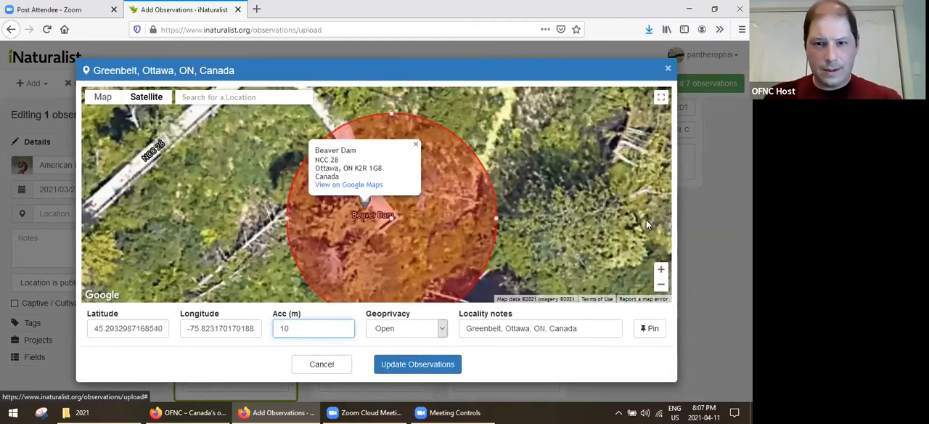
{"action": "key", "text": "Return"}
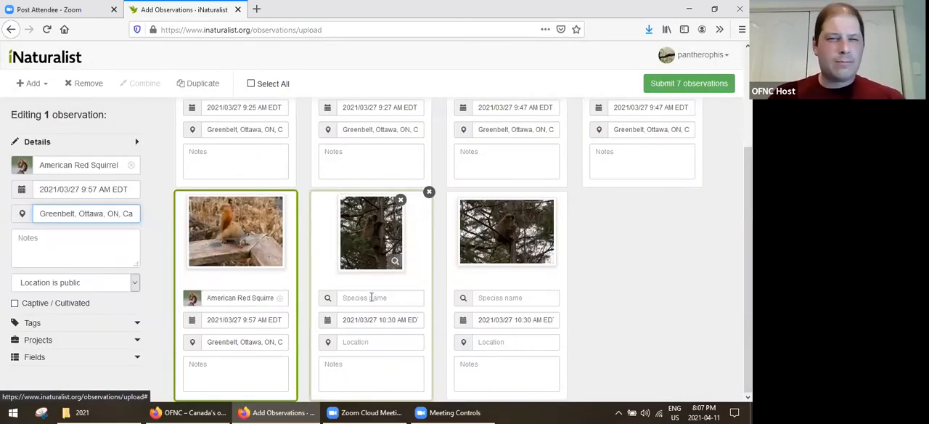
Combine the two 10:30 AM photos of the animal in the tree into one observation.
{"action": "left_click", "coordinate": [324, 272]}
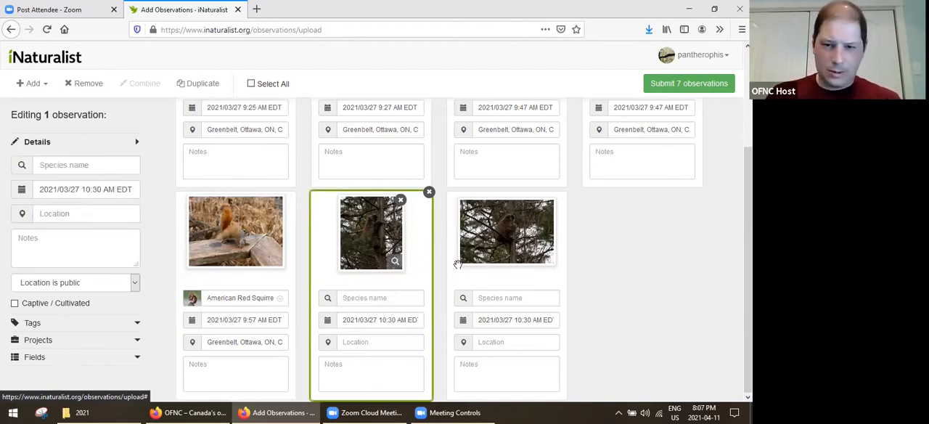
{"action": "left_click", "coordinate": [452, 283], "text": "ctrl"}
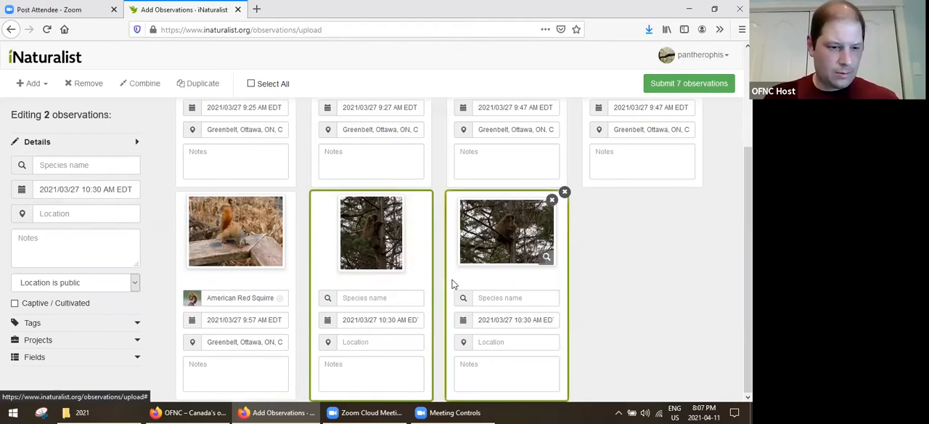
{"action": "left_click", "coordinate": [140, 84]}
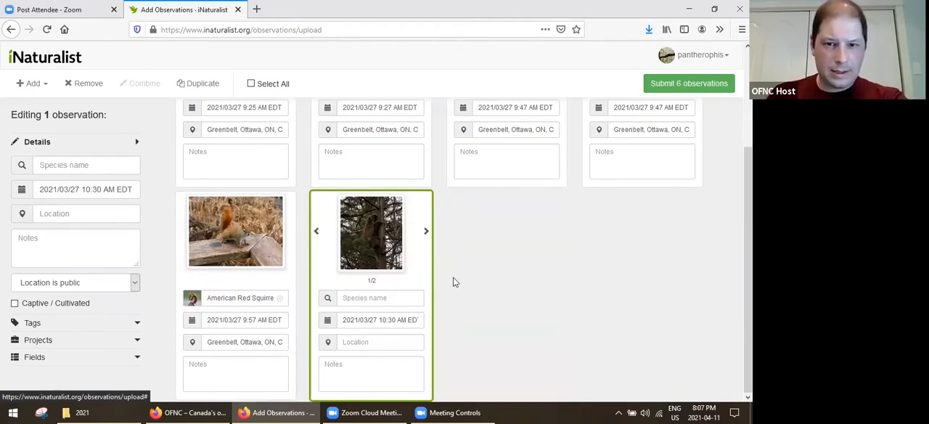
Check the enlarged photo of the 10:30 AM animal in the tree and identify the observation as North American Porcupine.
{"action": "left_click", "coordinate": [395, 262]}
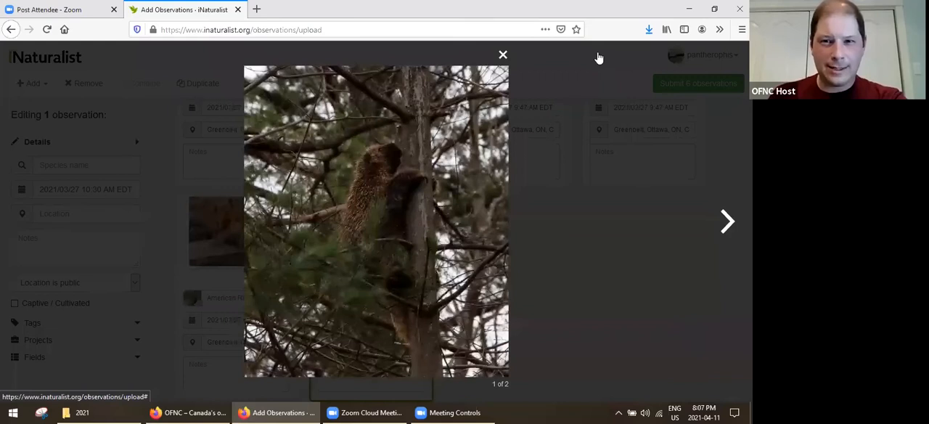
{"action": "key", "text": "Right"}
{"action": "left_click", "coordinate": [92, 160]}
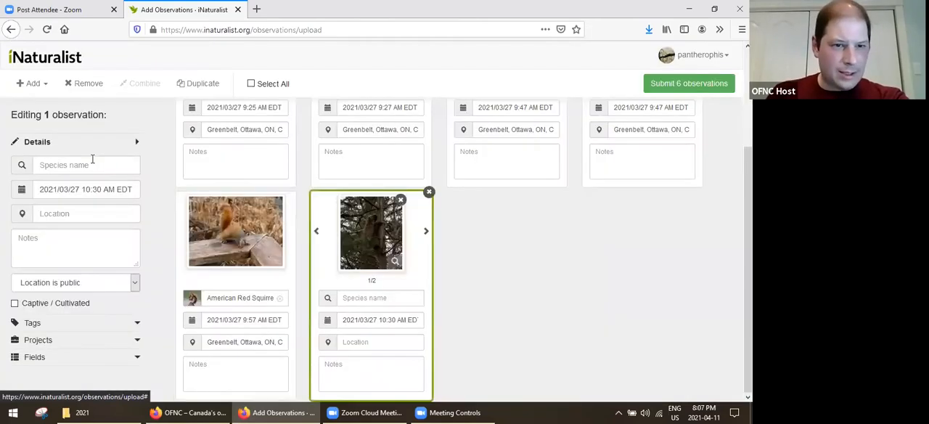
{"action": "left_click", "coordinate": [92, 160]}
{"action": "type", "text": "po"}
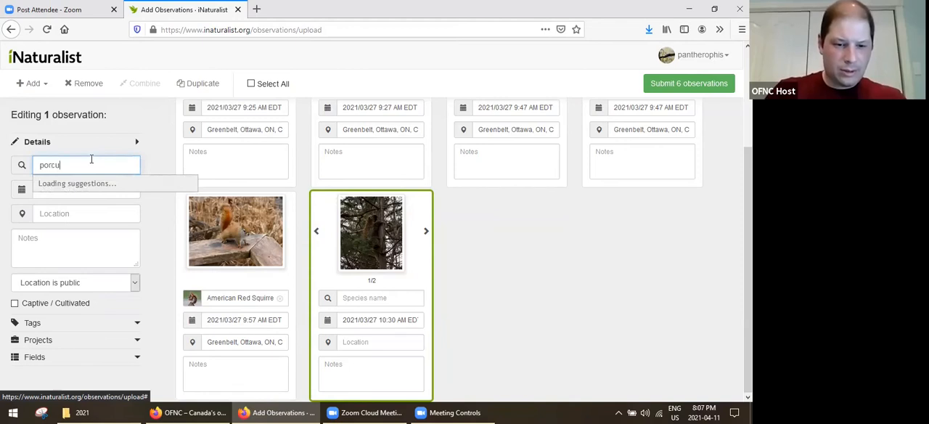
{"action": "type", "text": "rcu"}
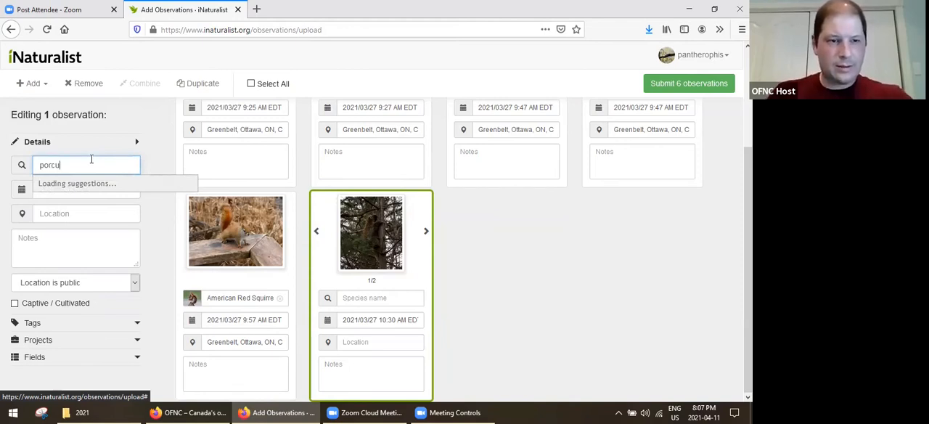
{"action": "type", "text": "pine"}
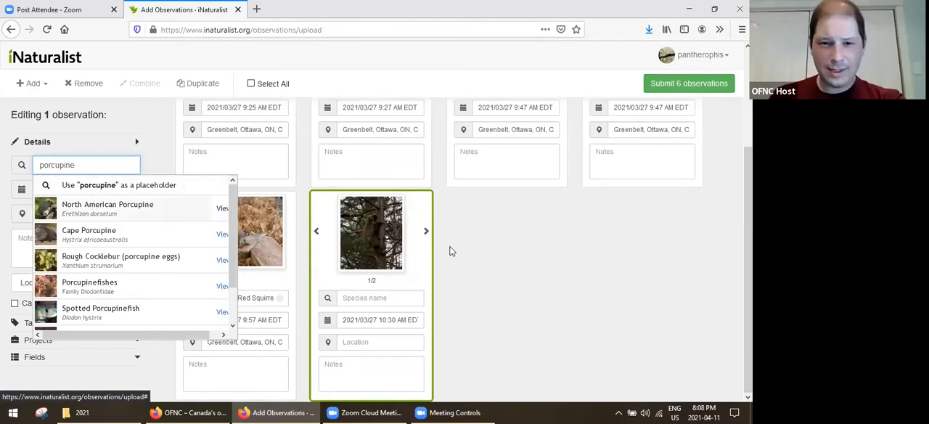
{"action": "left_click", "coordinate": [95, 207]}
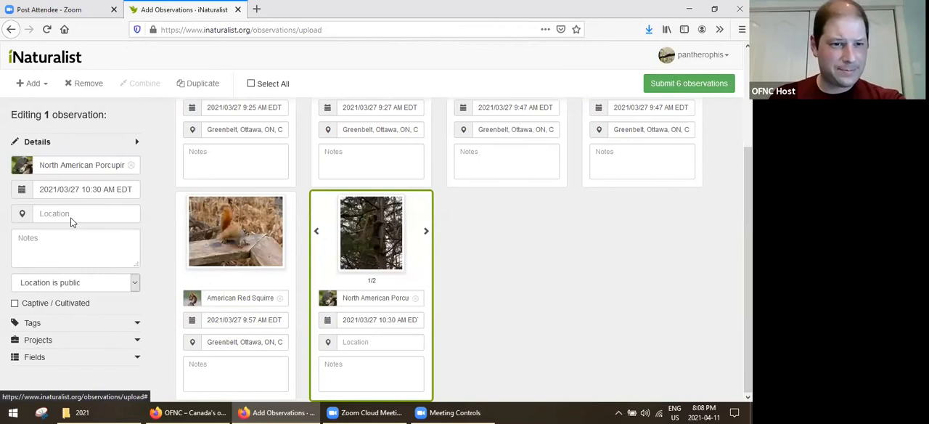
Mark the porcupine observation's Greenbelt location beside the NCC-28 trail on the satellite map with 25 m accuracy.
{"action": "left_click", "coordinate": [74, 218]}
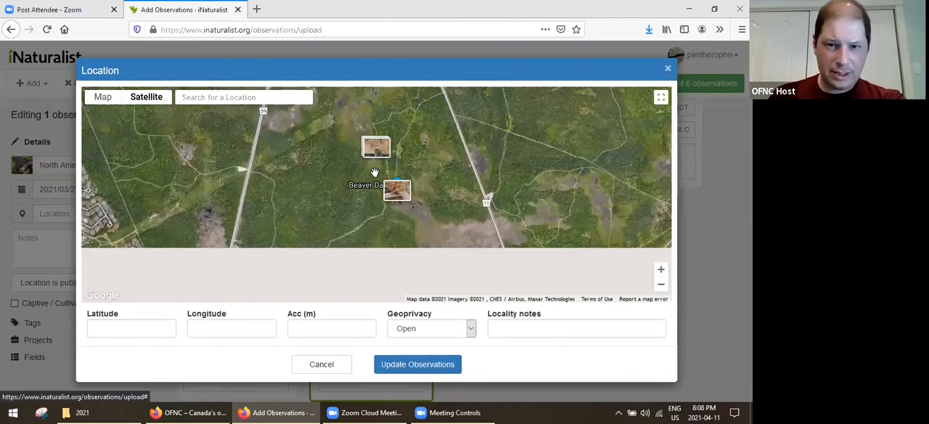
{"action": "scroll", "coordinate": [377, 161], "scroll_direction": "up", "scroll_amount": 3}
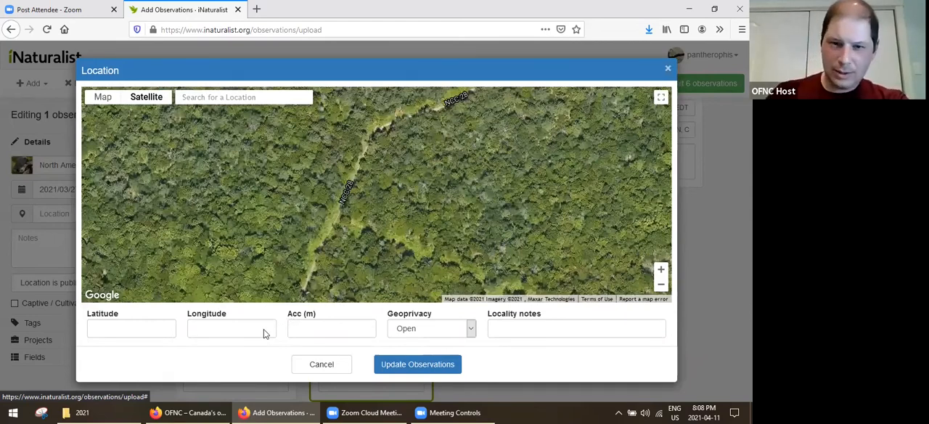
{"action": "type", "text": "10"}
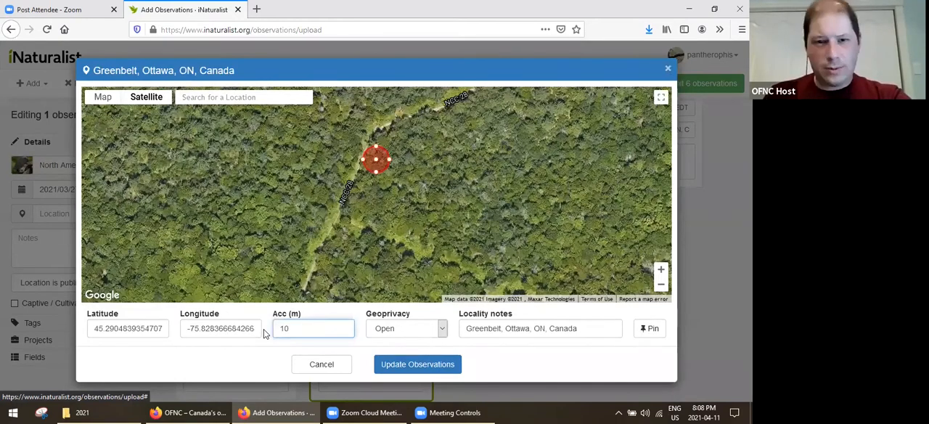
{"action": "key", "text": "BackSpace"}
{"action": "key", "text": "BackSpace"}
{"action": "type", "text": "25"}
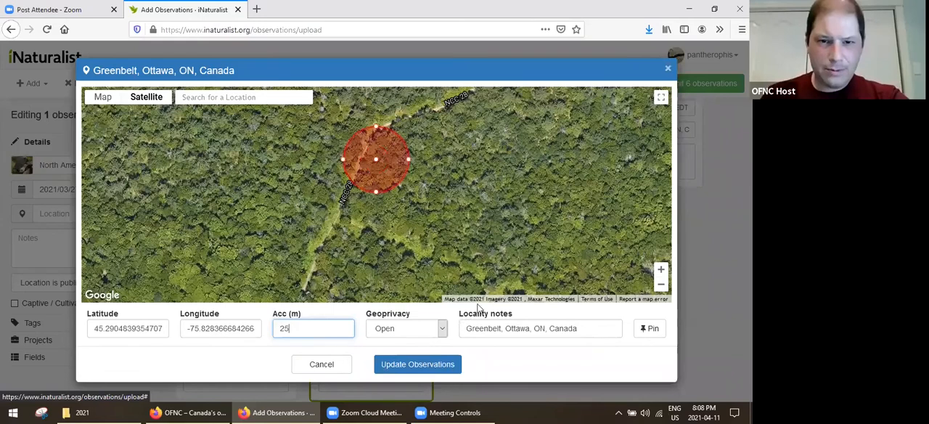
{"action": "key", "text": "Return"}
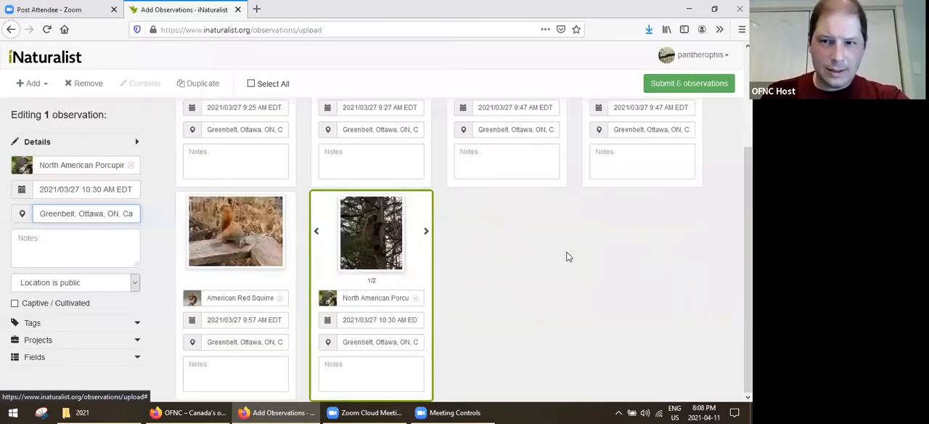
Review the species, dates and locations of all observations in the upload batch.
{"action": "scroll", "coordinate": [455, 331], "scroll_direction": "up", "scroll_amount": 3}
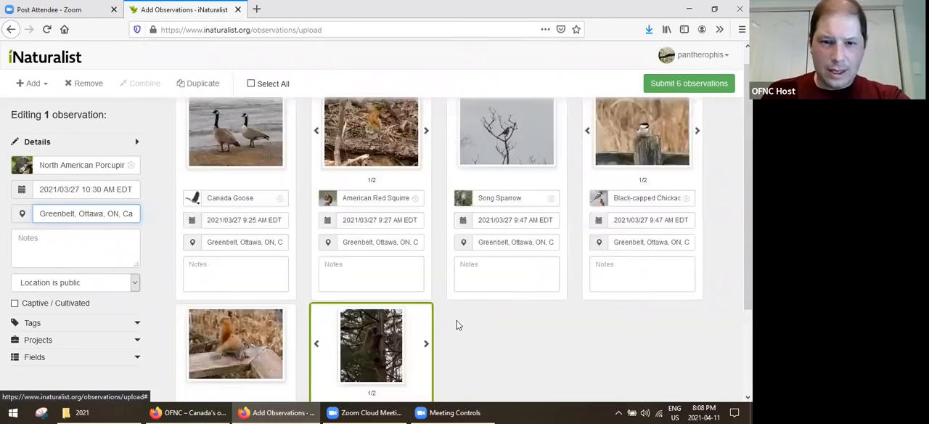
{"action": "scroll", "coordinate": [456, 324], "scroll_direction": "down", "scroll_amount": 3}
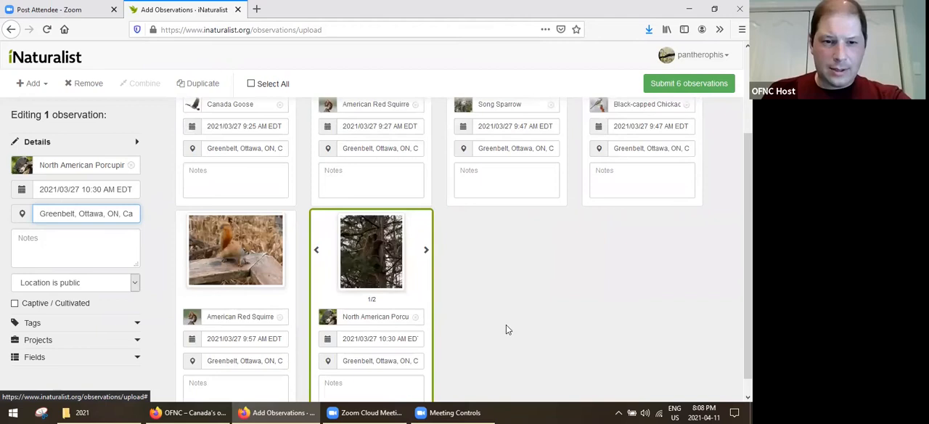
{"action": "scroll", "coordinate": [508, 337], "scroll_direction": "up", "scroll_amount": 3}
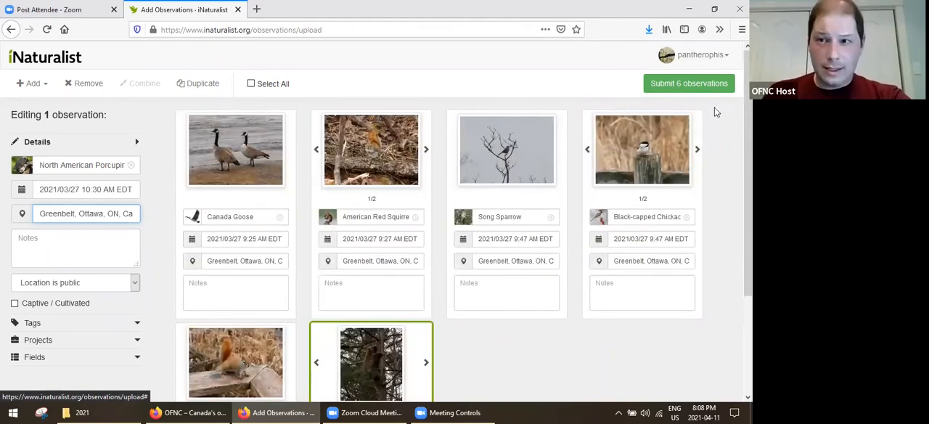
{"action": "scroll", "coordinate": [713, 101], "scroll_direction": "down", "scroll_amount": 3}
{"action": "scroll", "coordinate": [712, 102], "scroll_direction": "up", "scroll_amount": 3}
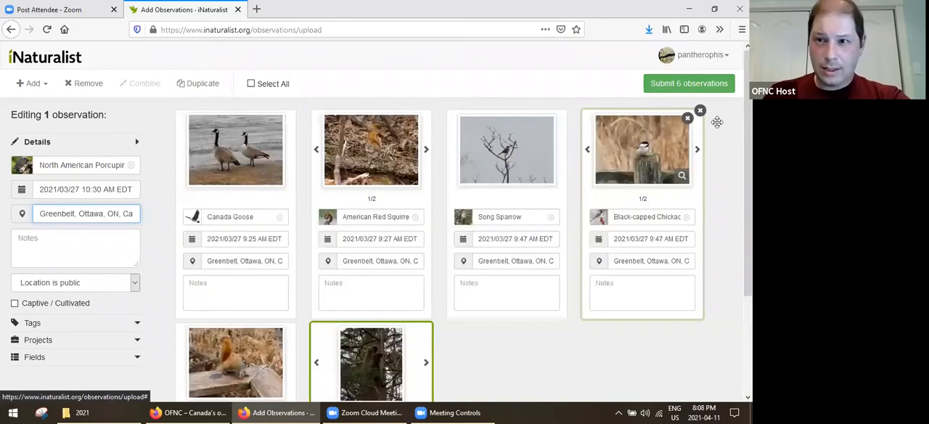